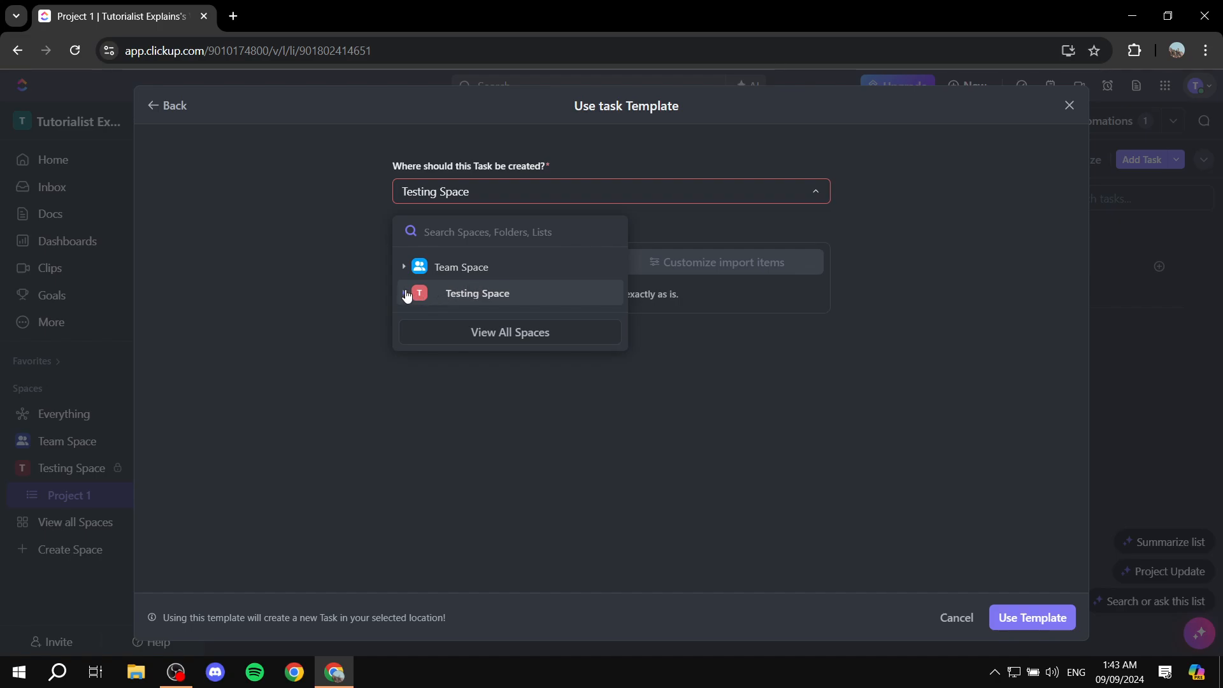
# Create the Campaign Plan task from the template in Testing Space > Project 1 and expand its subtasks.
pyautogui.click(404, 293)
pyautogui.click(470, 317)
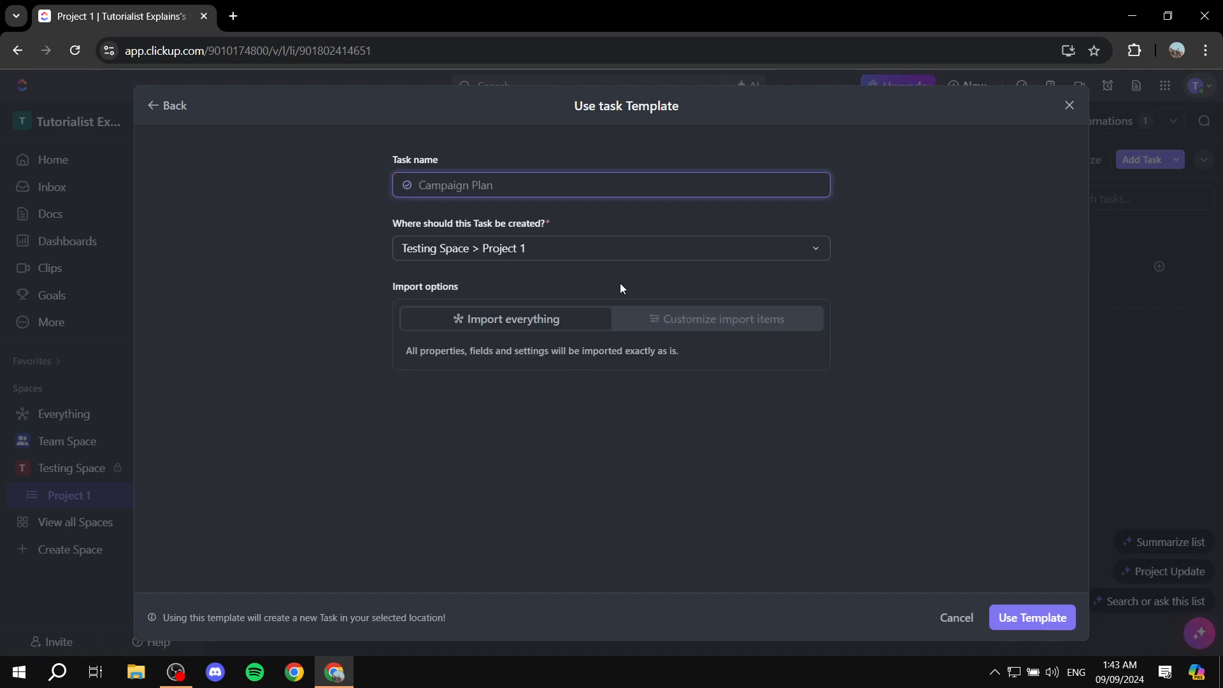
pyautogui.click(1049, 615)
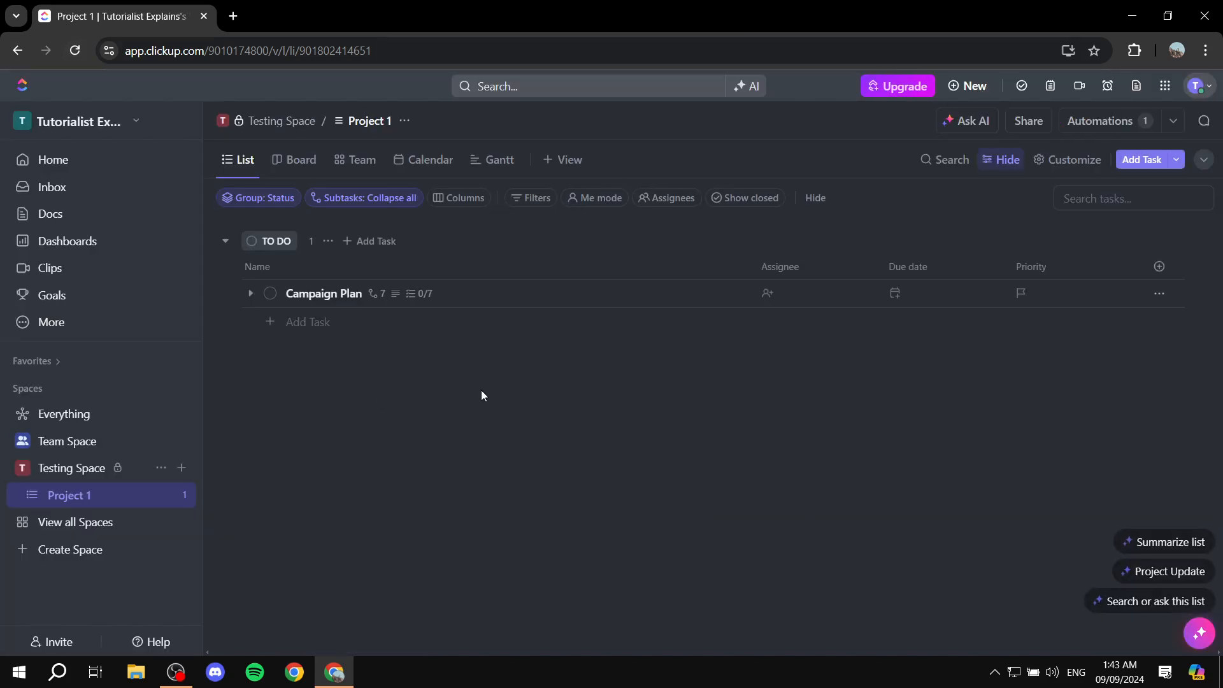
pyautogui.click(250, 294)
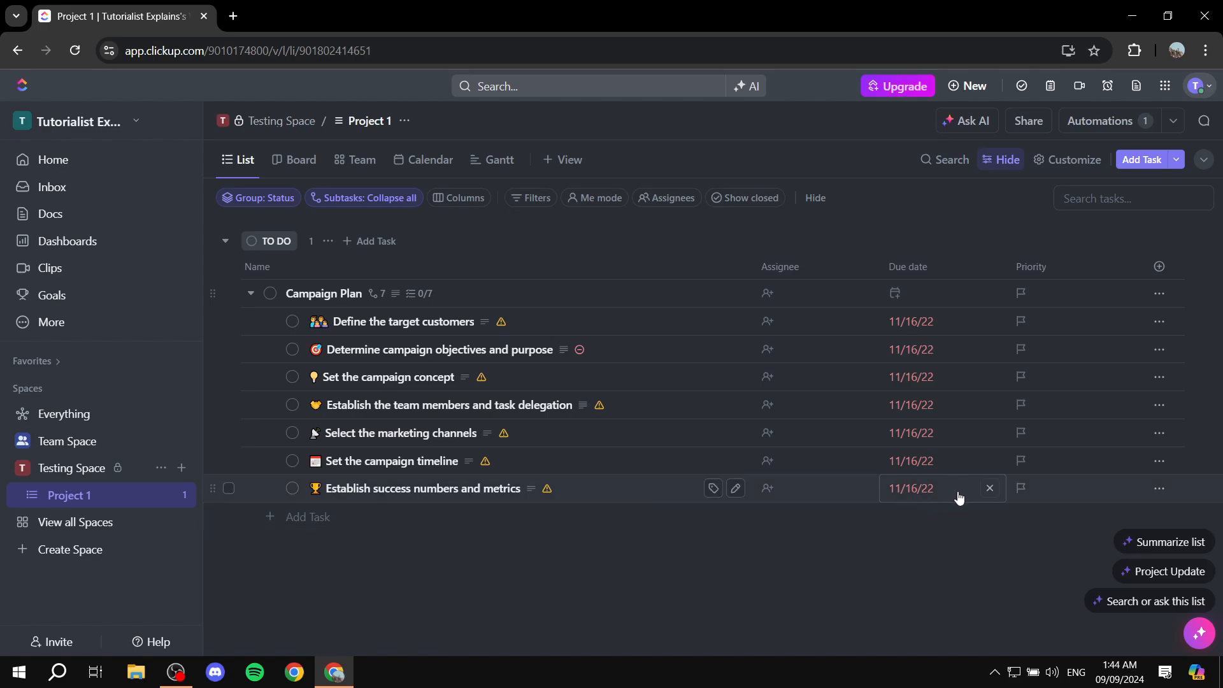
# Assign the "Establish success numbers and metrics" subtask to Me.
pyautogui.click(792, 492)
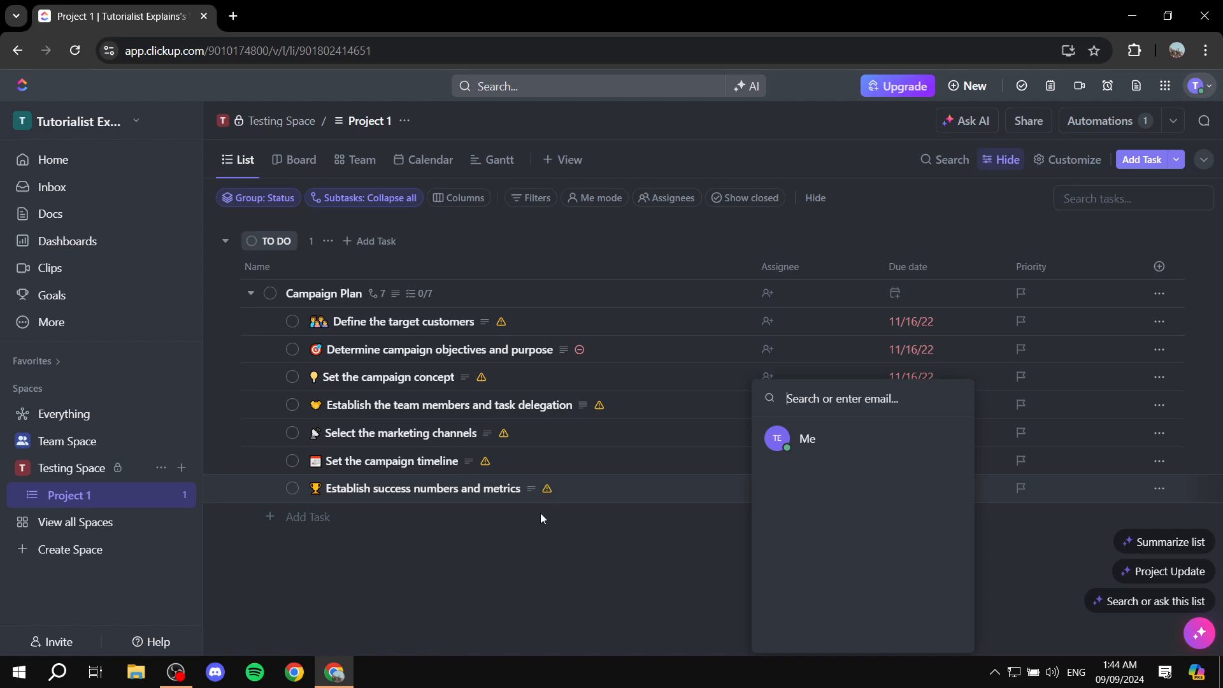
pyautogui.click(807, 439)
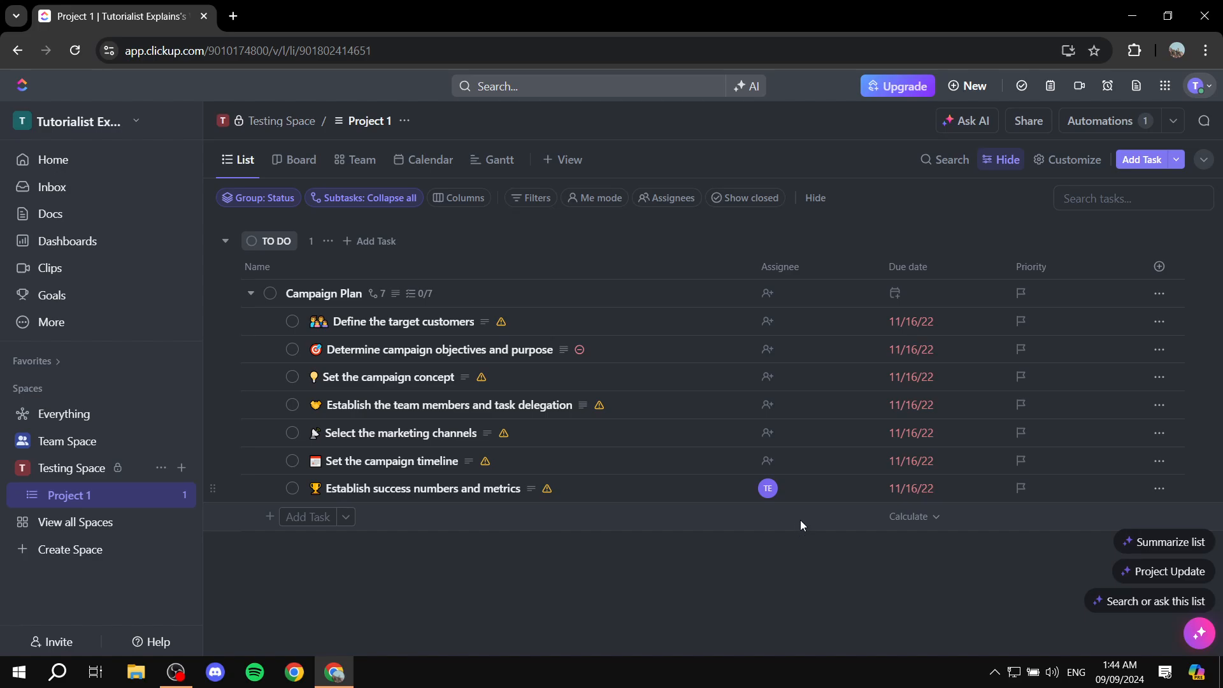
pyautogui.click(788, 493)
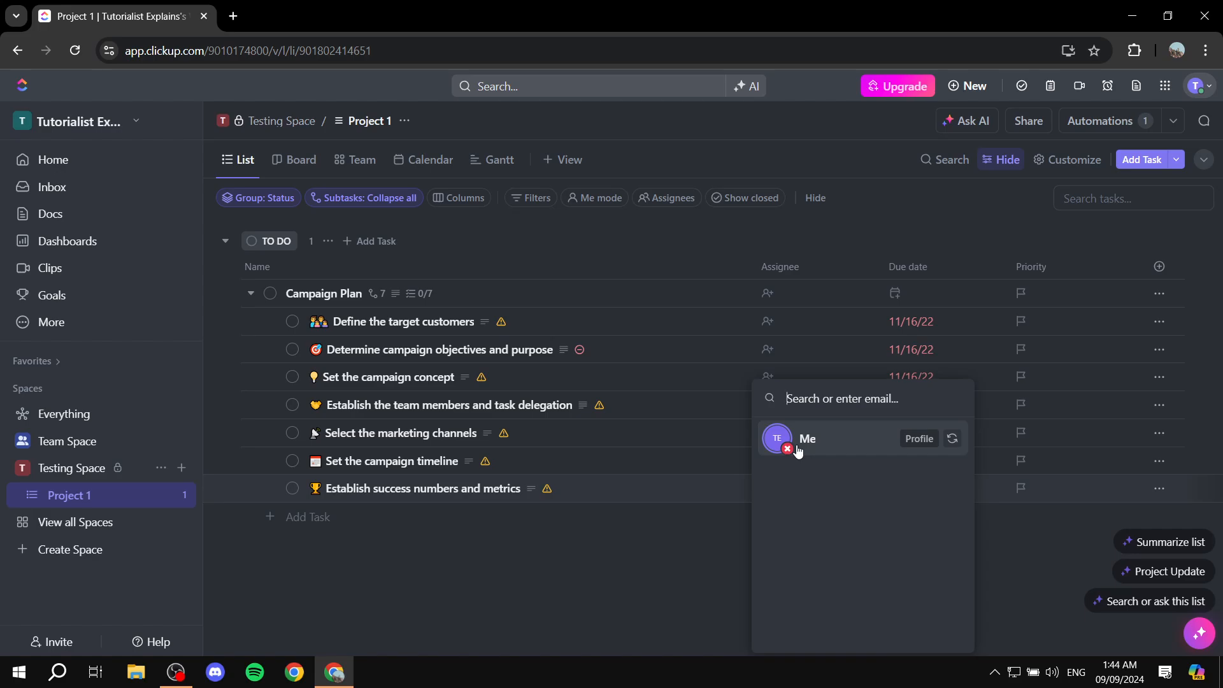
pyautogui.click(678, 583)
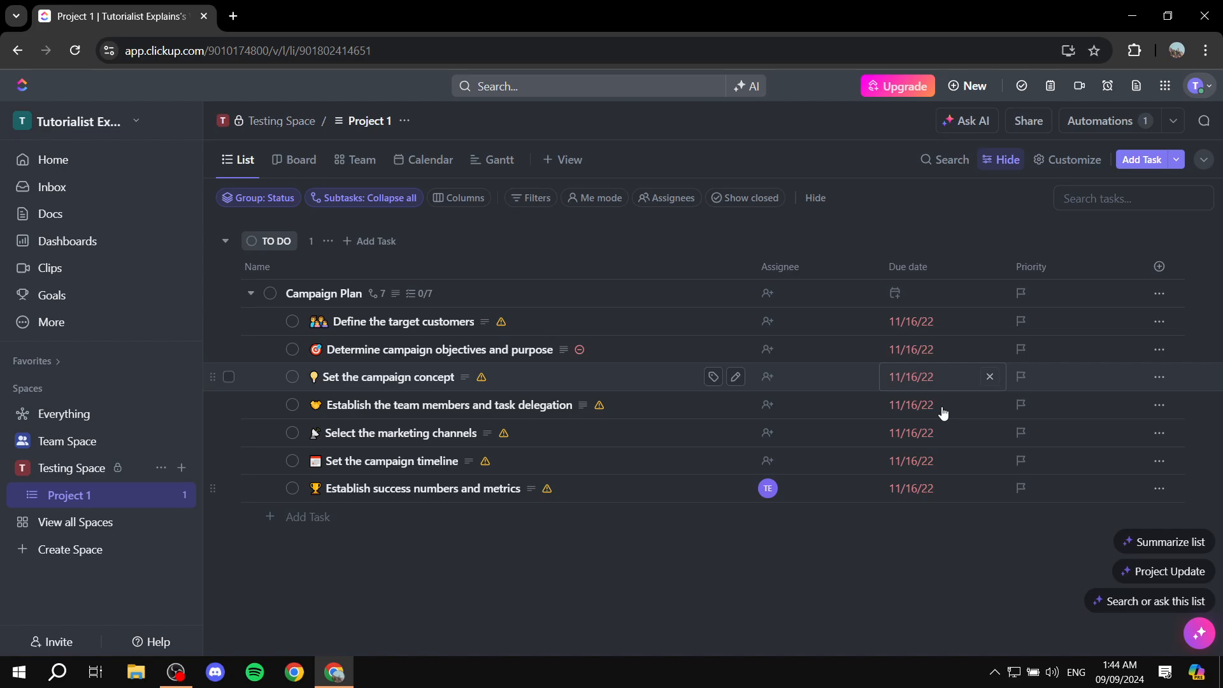
# Set the due date of the "Establish success numbers and metrics" subtask to Tomorrow.
pyautogui.click(923, 488)
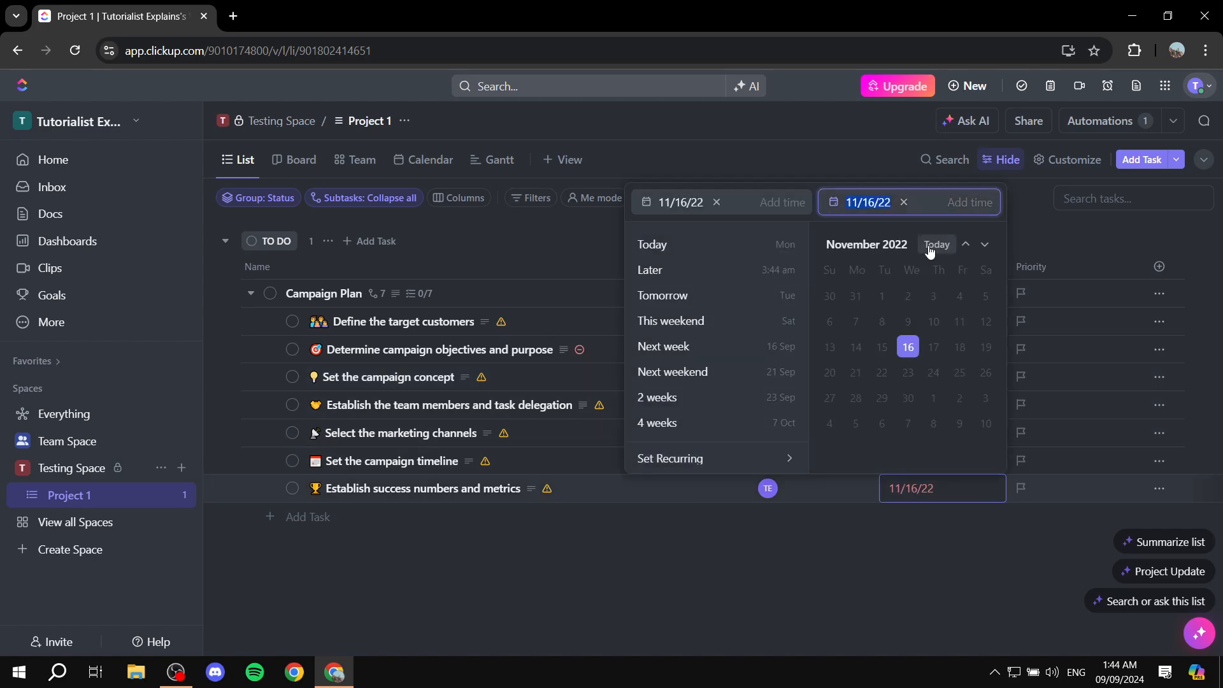
pyautogui.click(704, 296)
pyautogui.click(785, 612)
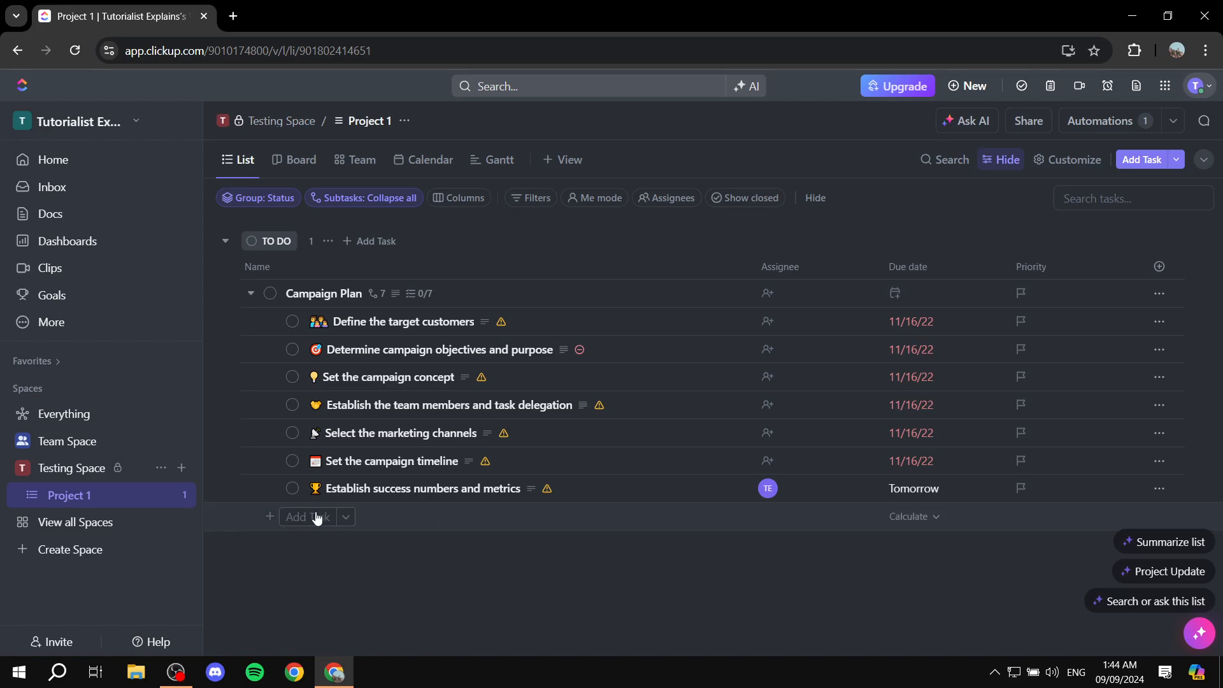
# Delete the "Establish success numbers and metrics" subtask from Campaign Plan.
pyautogui.click(229, 488)
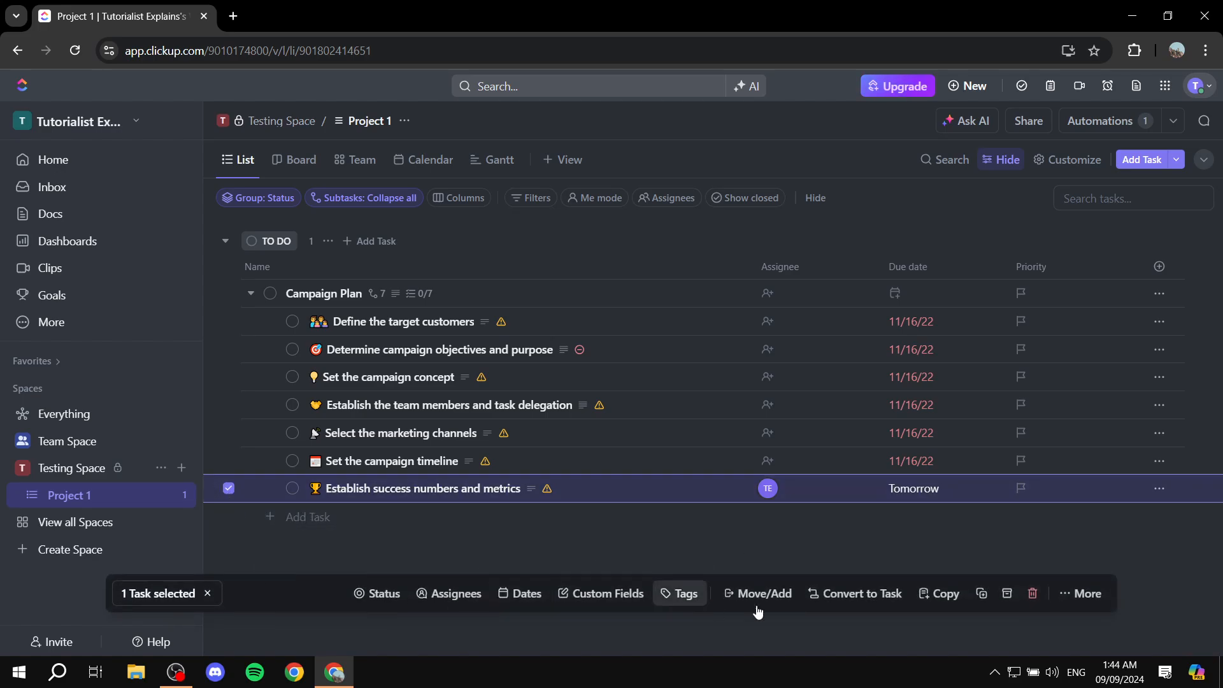
pyautogui.click(1033, 594)
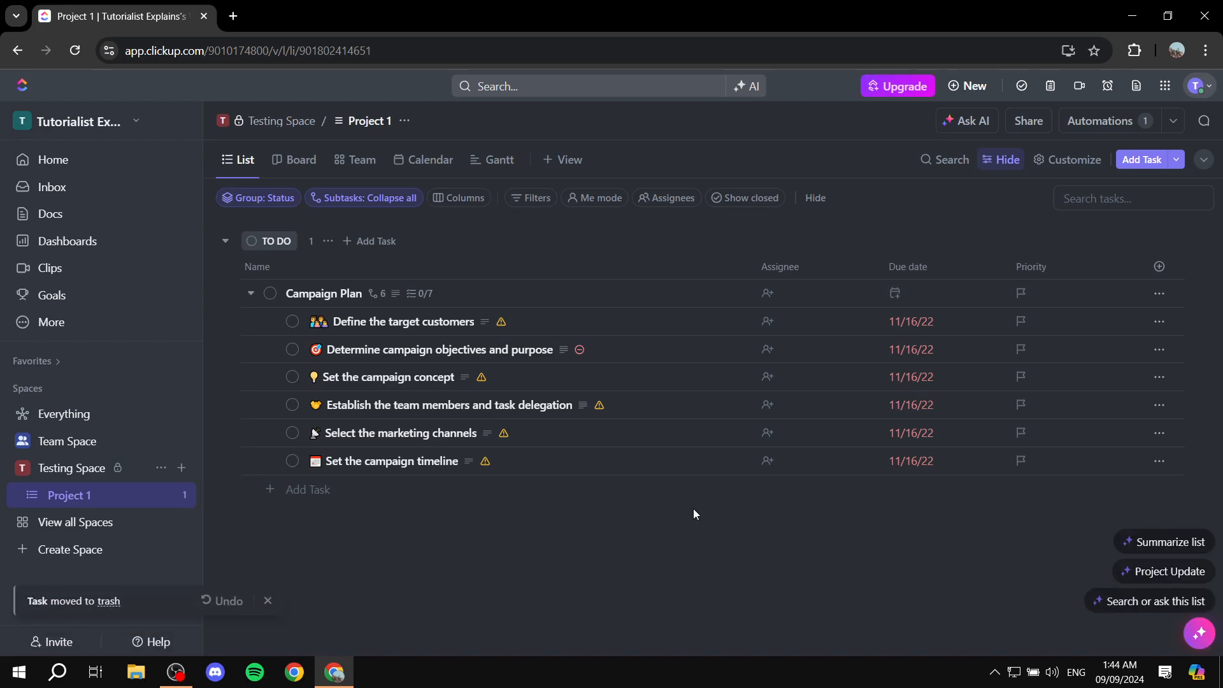
# Show Project 1 as a Gantt chart with Campaign Plan expanded and set its timescale to Month.
pyautogui.click(489, 164)
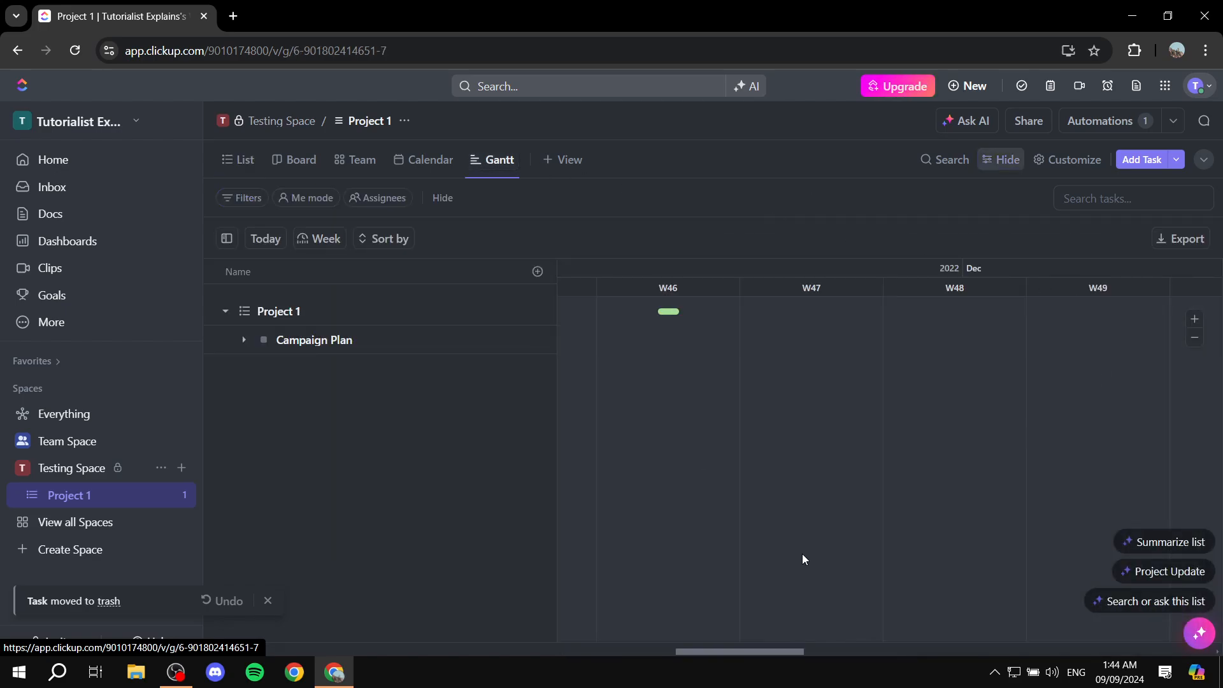
pyautogui.click(244, 340)
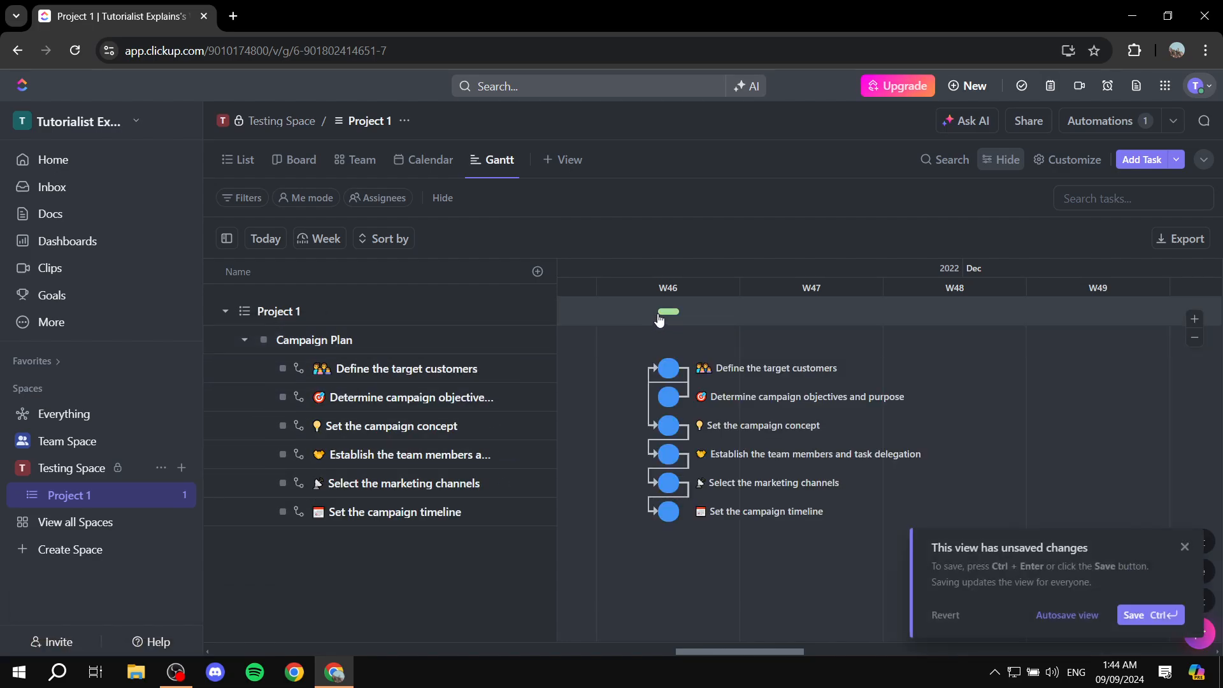
pyautogui.click(317, 240)
pyautogui.click(317, 240)
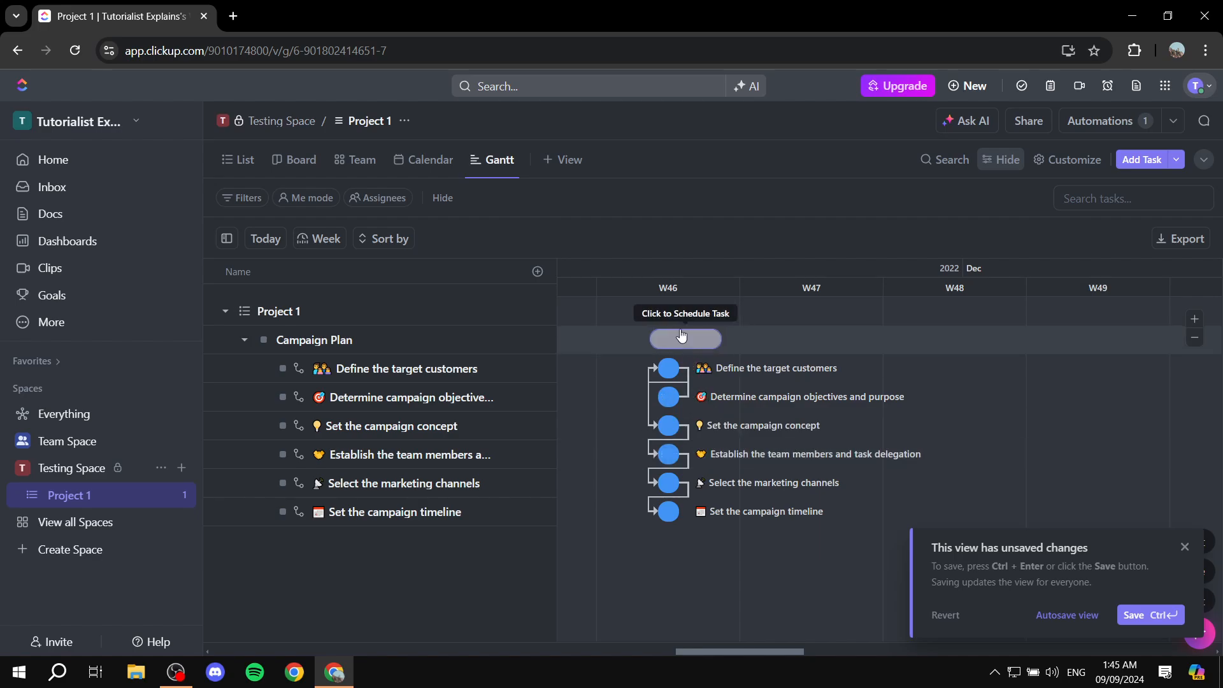
pyautogui.click(320, 239)
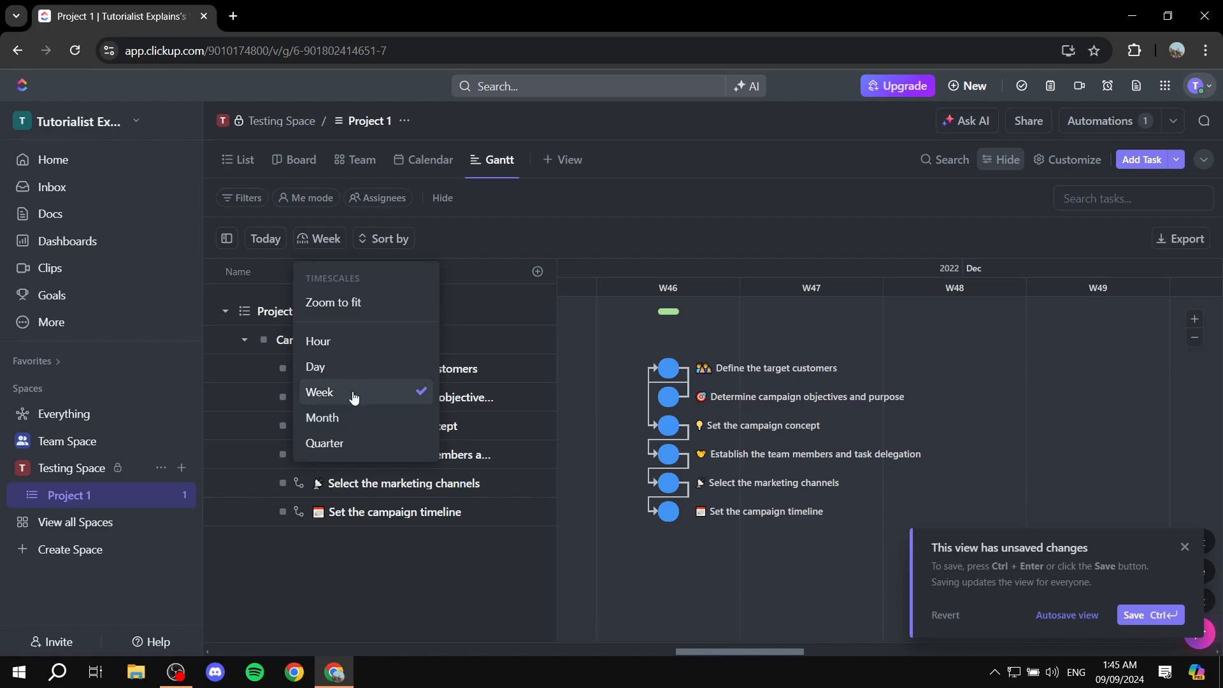
pyautogui.click(359, 444)
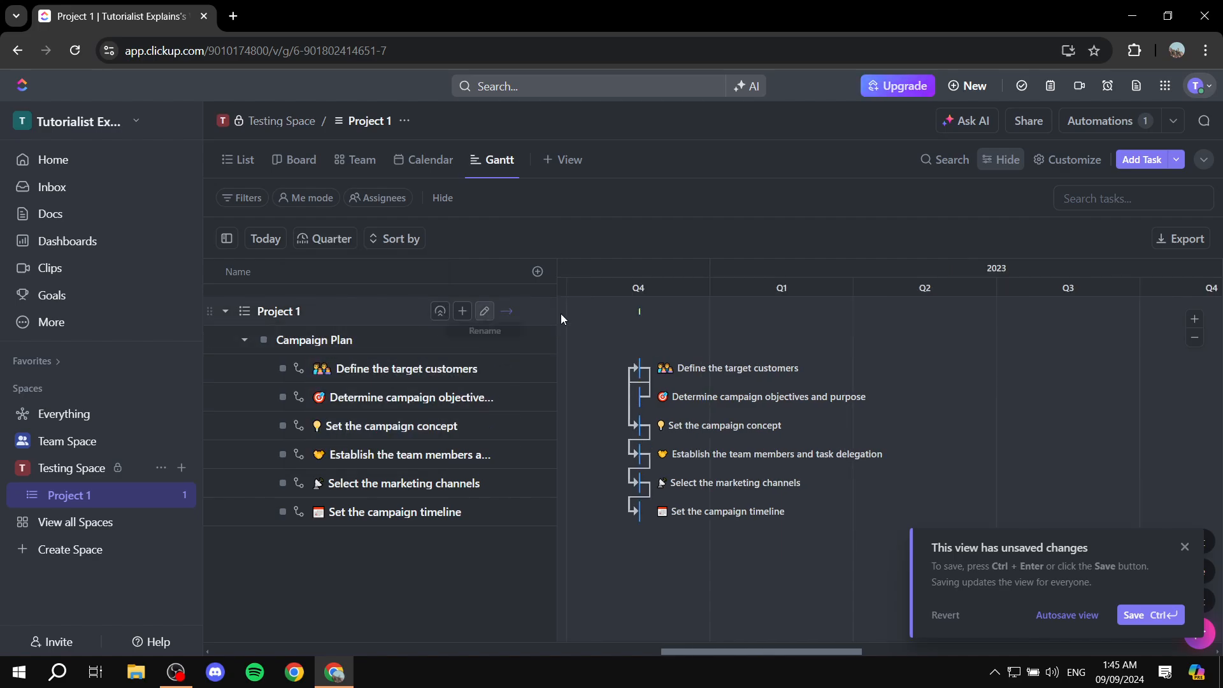
pyautogui.click(341, 240)
pyautogui.click(358, 415)
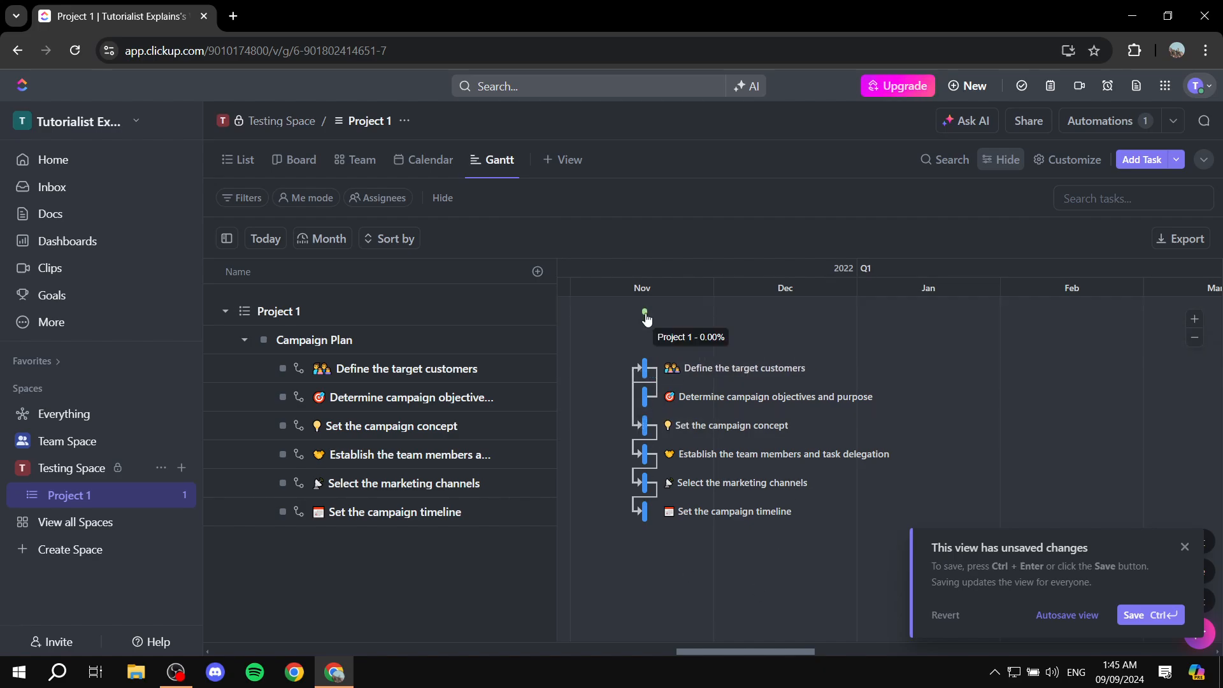
# Shift the whole Project 1 schedule to about December 30, 2023 on the Gantt chart and dismiss the unsaved-changes notice.
pyautogui.moveTo(646, 316); pyautogui.dragTo(746, 325)
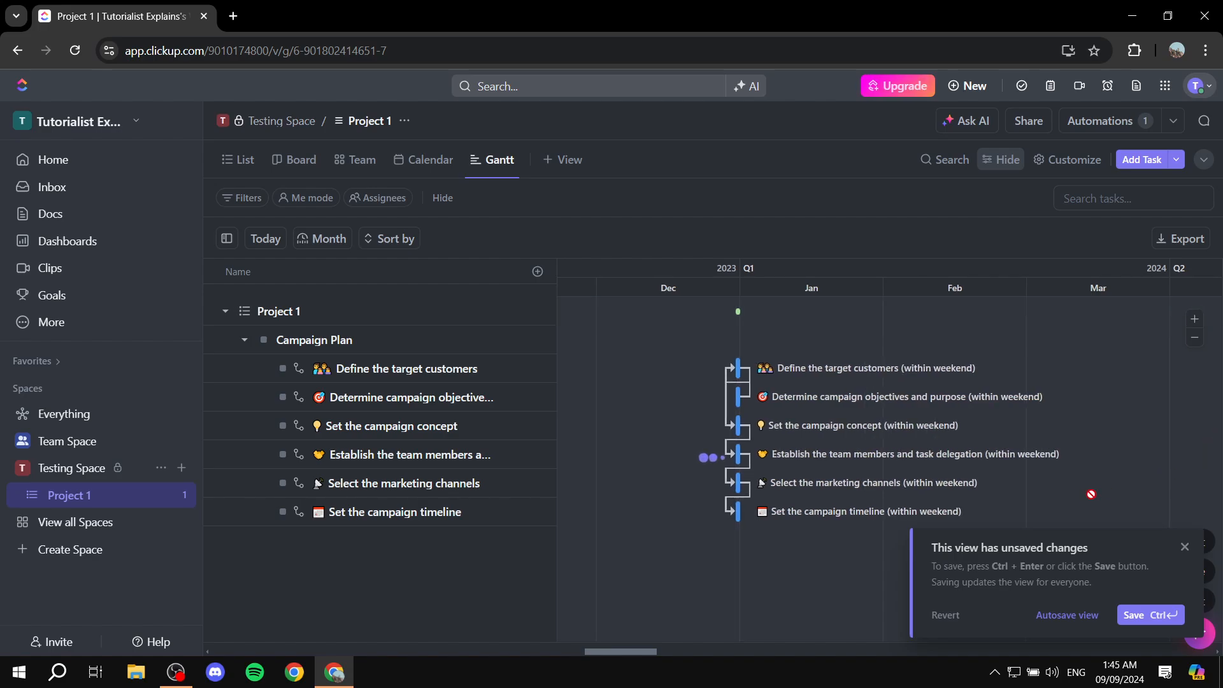
pyautogui.click(1183, 549)
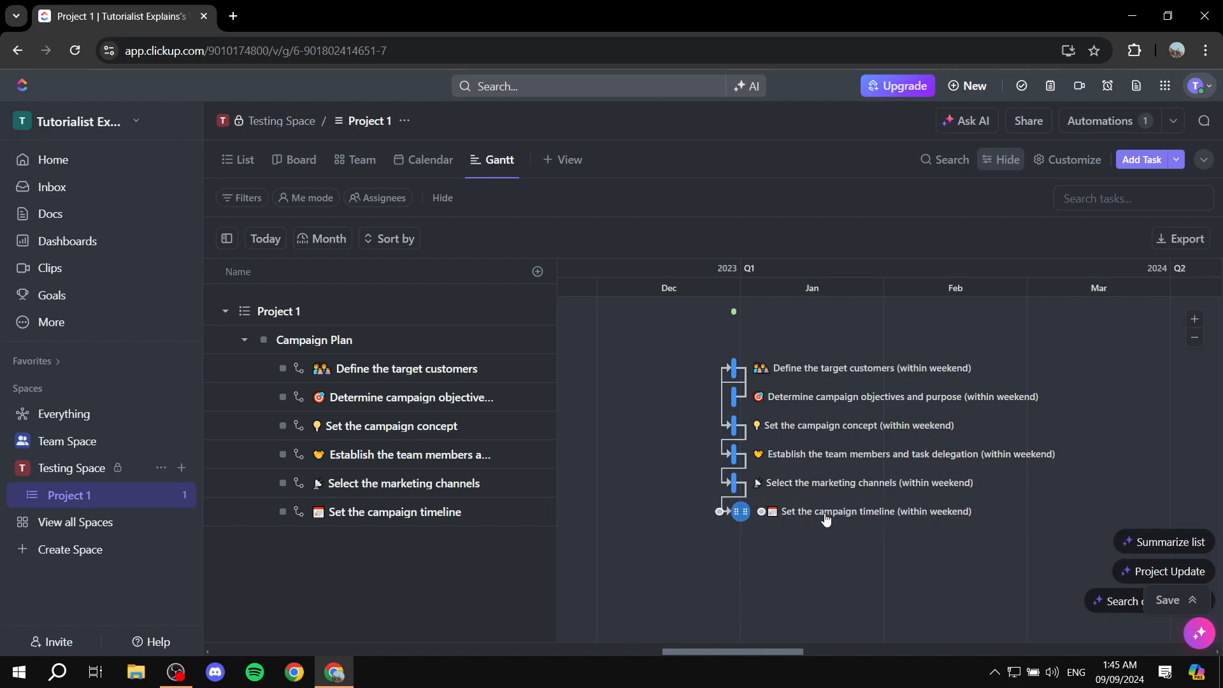
# Reschedule the Gantt bars: campaign timeline to about January 3, marketing channels to about January 4, and target customers to about January 9.
pyautogui.moveTo(831, 514); pyautogui.dragTo(826, 481)
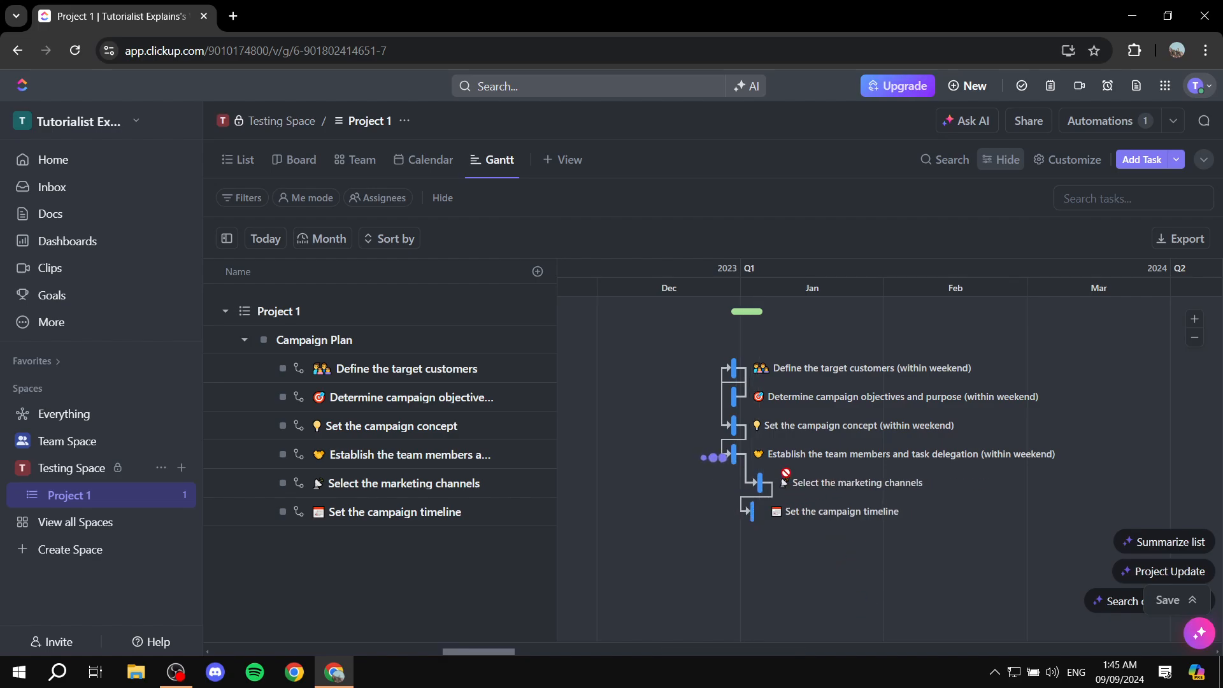
pyautogui.moveTo(734, 368); pyautogui.dragTo(785, 368)
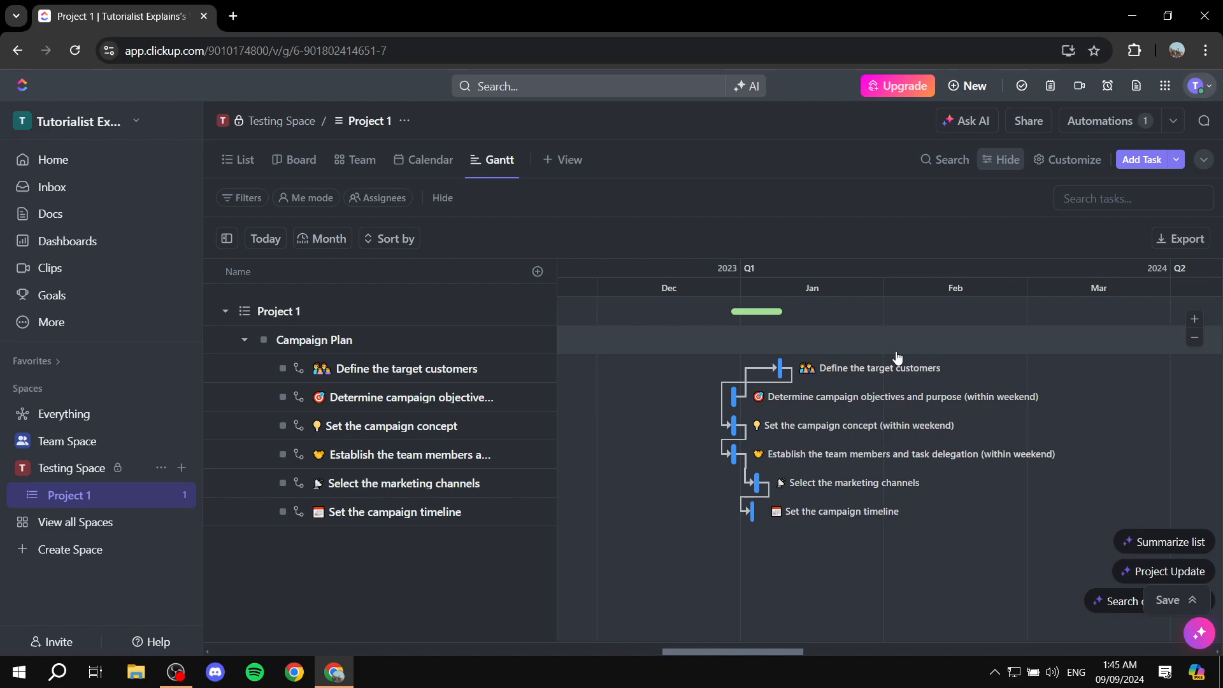
# Return to the list view and bulk-assign all six Campaign Plan subtasks to Me.
pyautogui.click(225, 158)
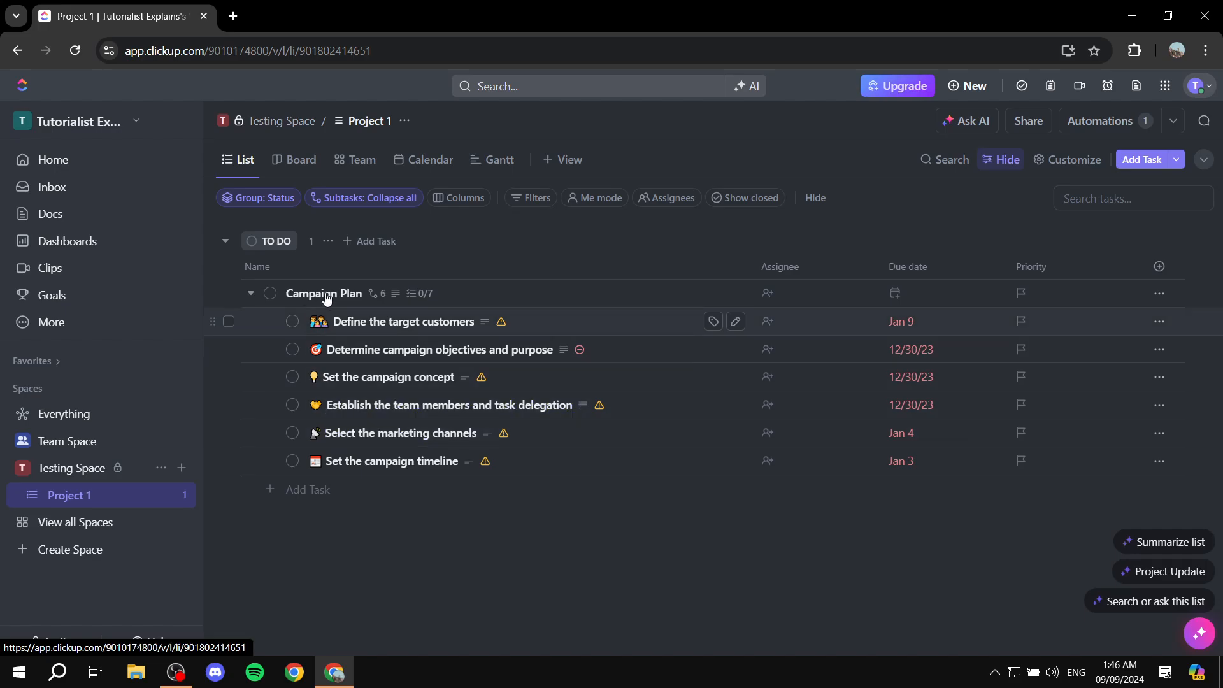
pyautogui.click(229, 321)
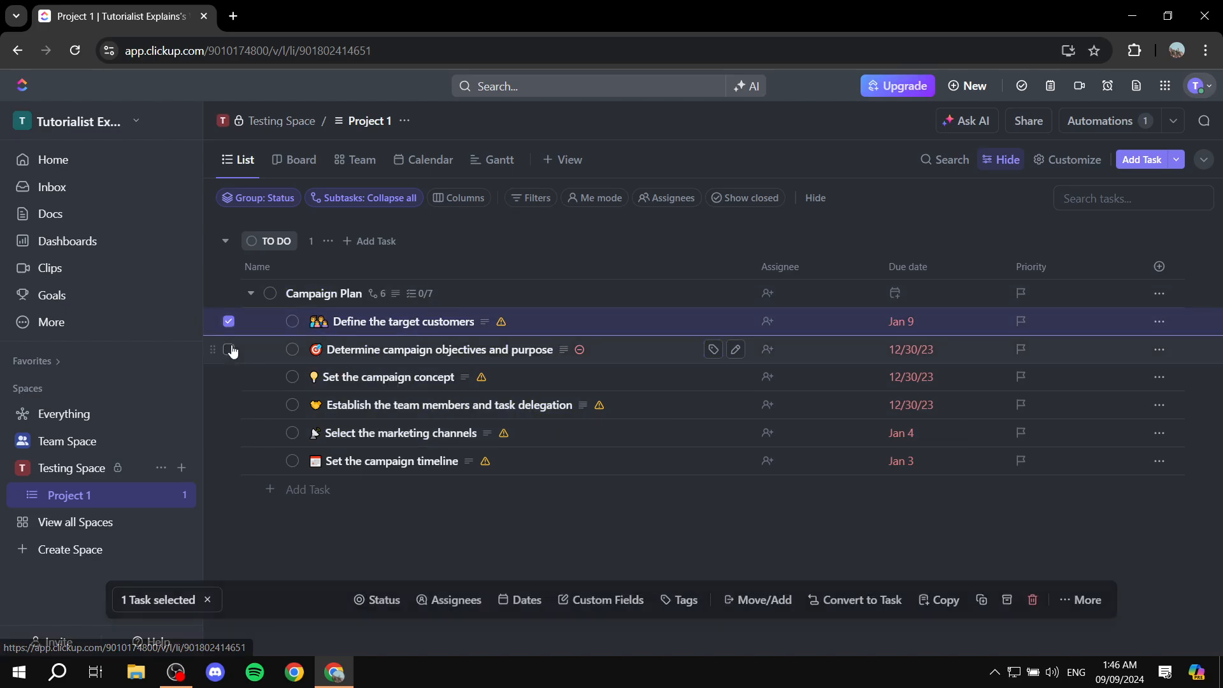
pyautogui.click(229, 349)
pyautogui.click(229, 377)
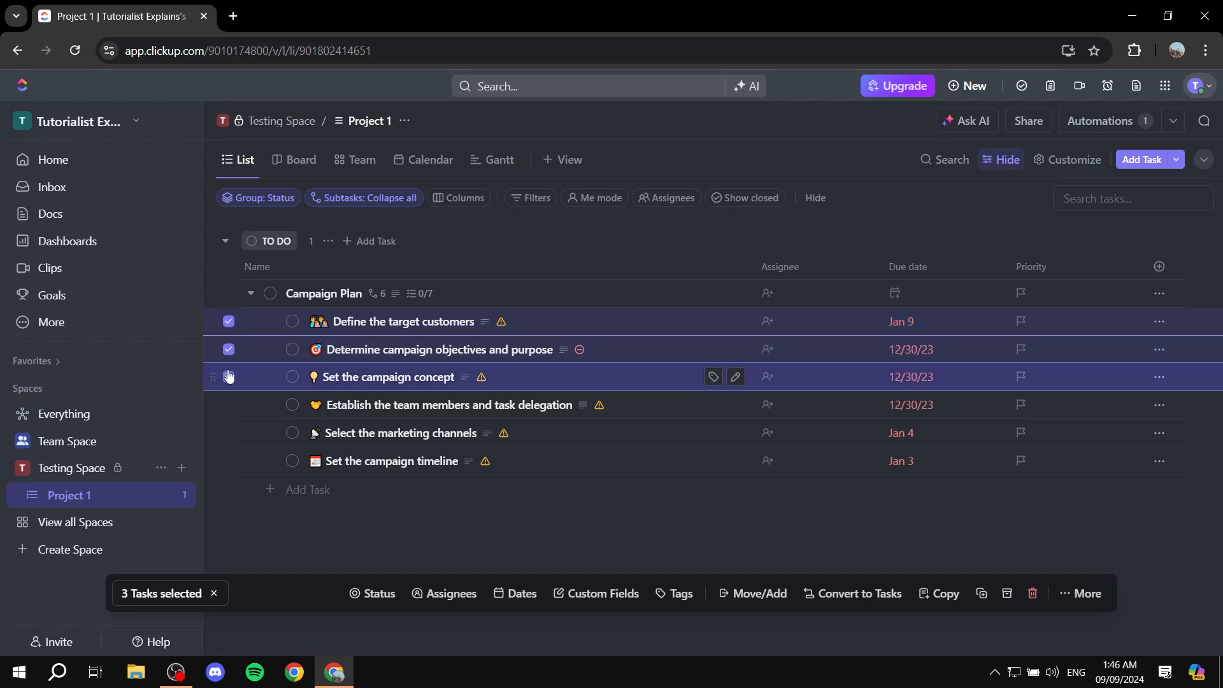
pyautogui.click(228, 376)
pyautogui.click(229, 349)
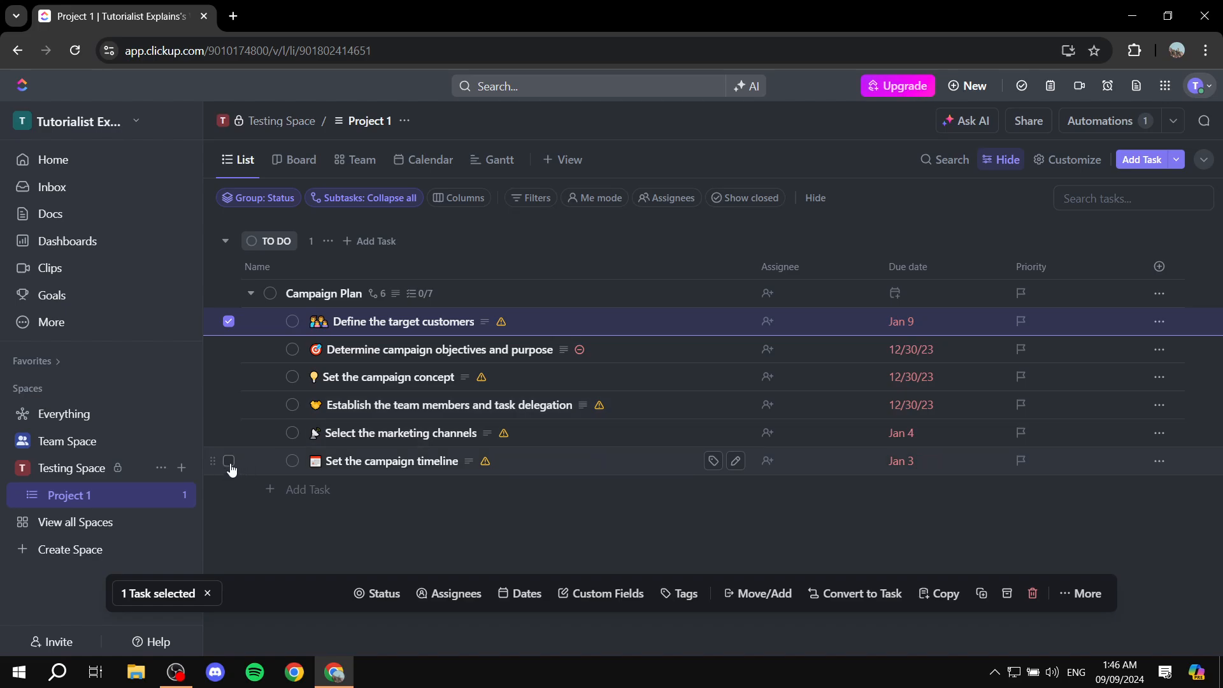
pyautogui.keyDown('shift'); pyautogui.click(230, 464); pyautogui.keyUp('shift')
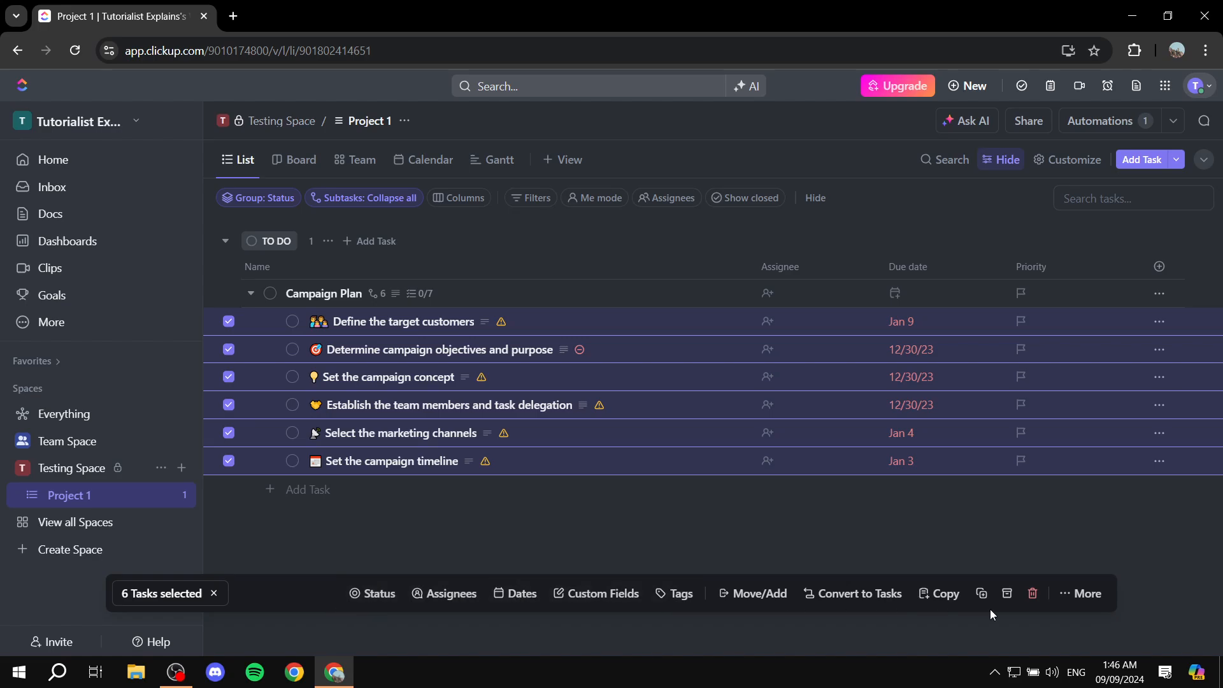
pyautogui.click(456, 594)
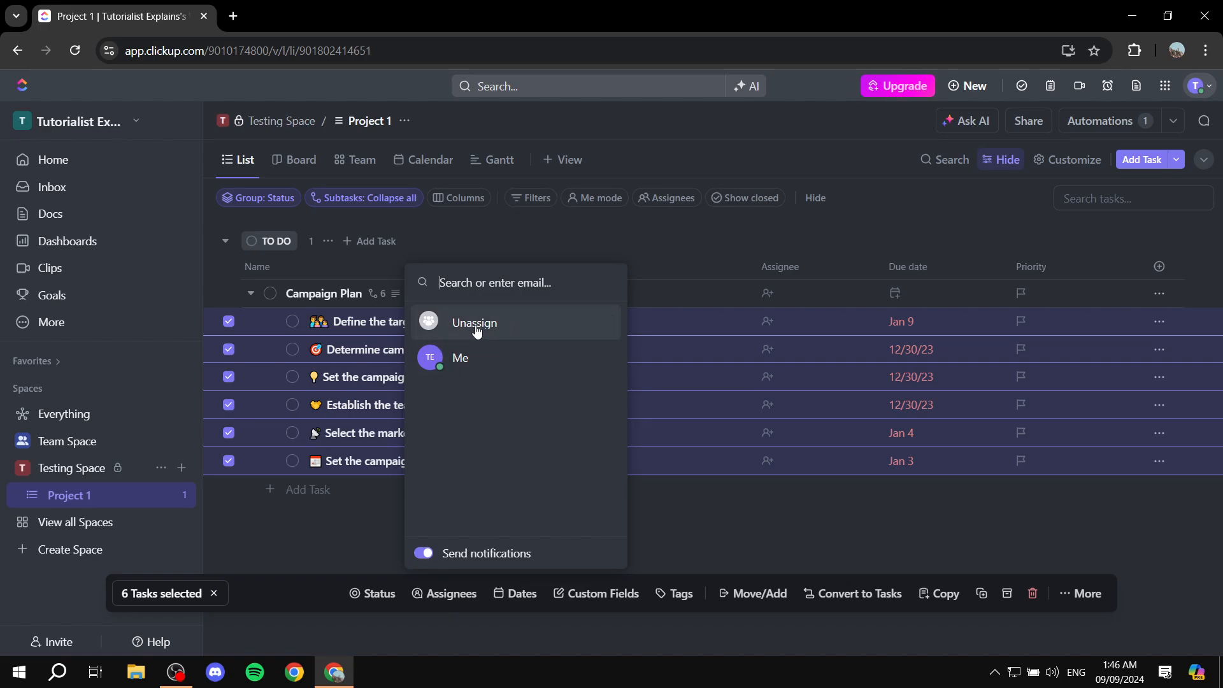
pyautogui.click(895, 378)
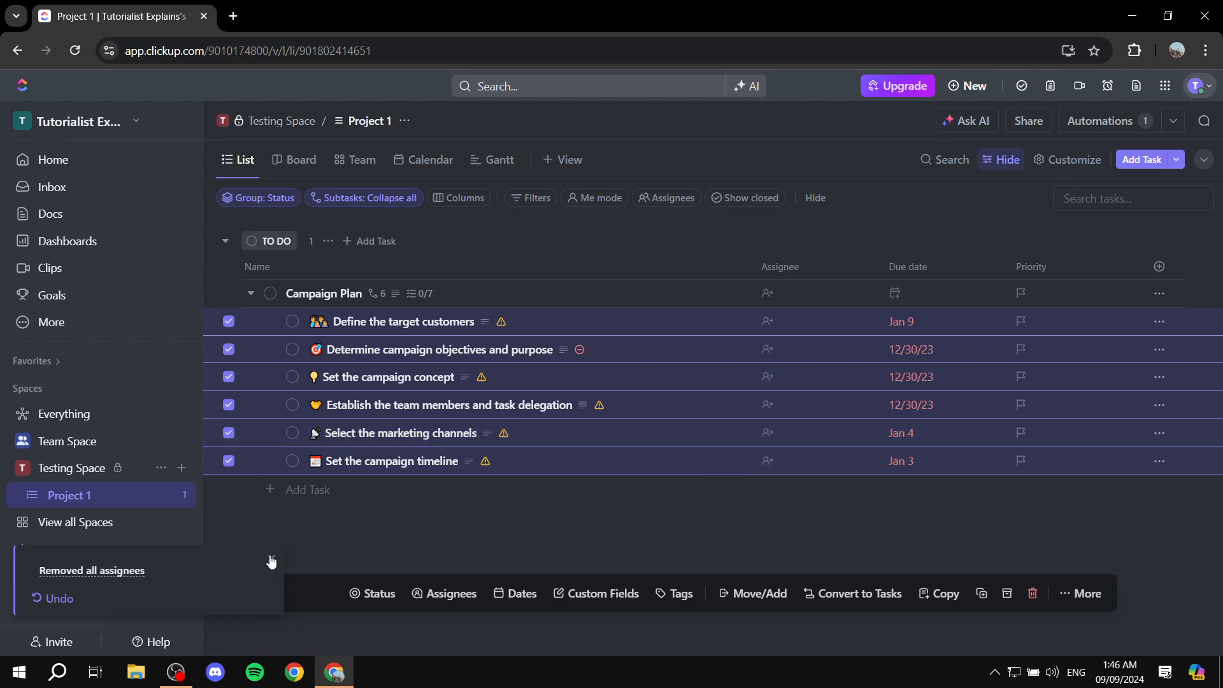
pyautogui.click(440, 593)
pyautogui.click(504, 368)
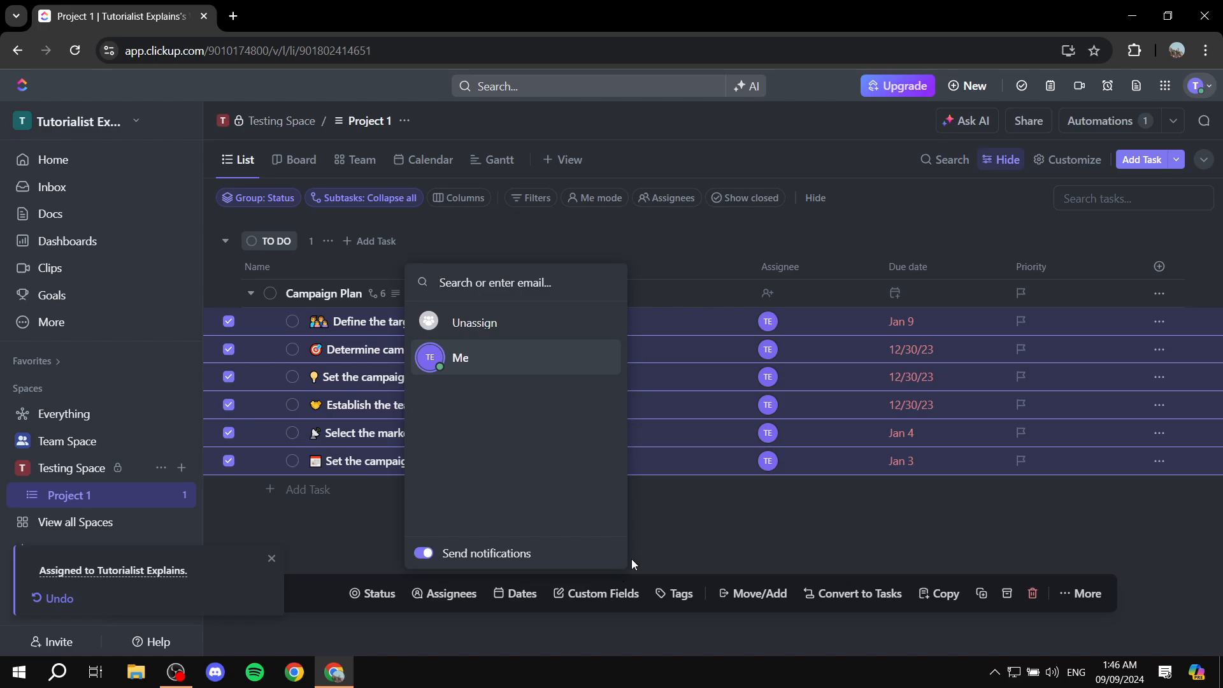
# Set the due date of all six selected subtasks to Tomorrow.
pyautogui.click(519, 597)
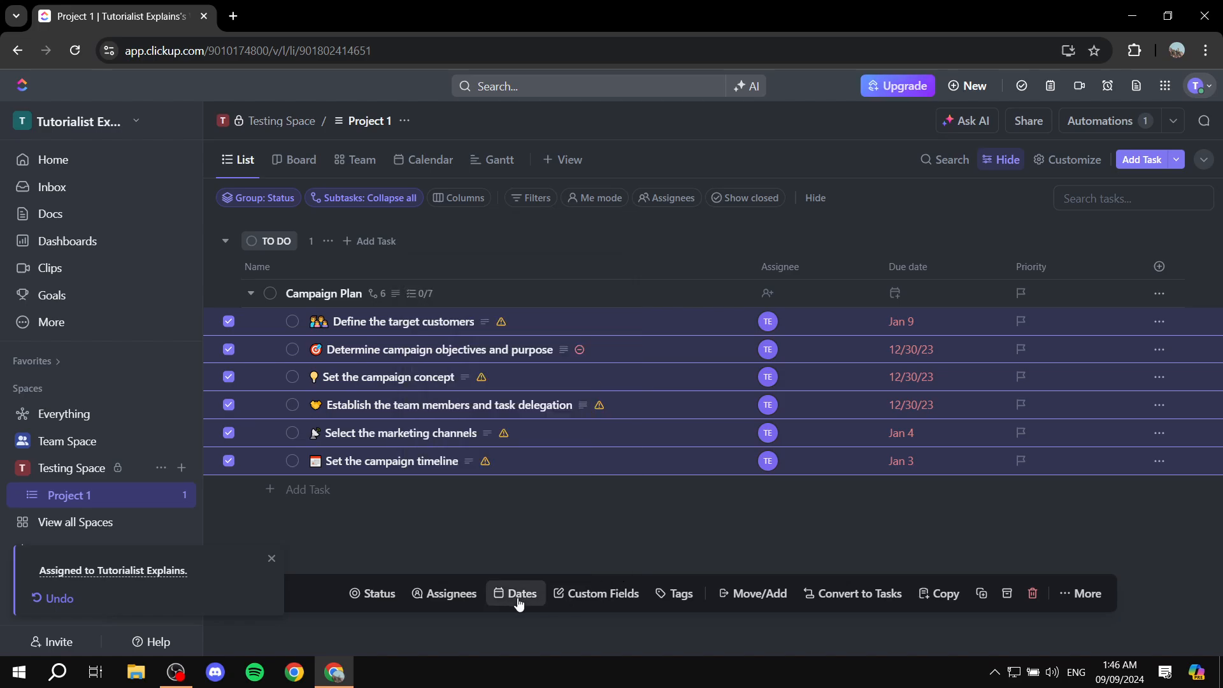
pyautogui.click(504, 597)
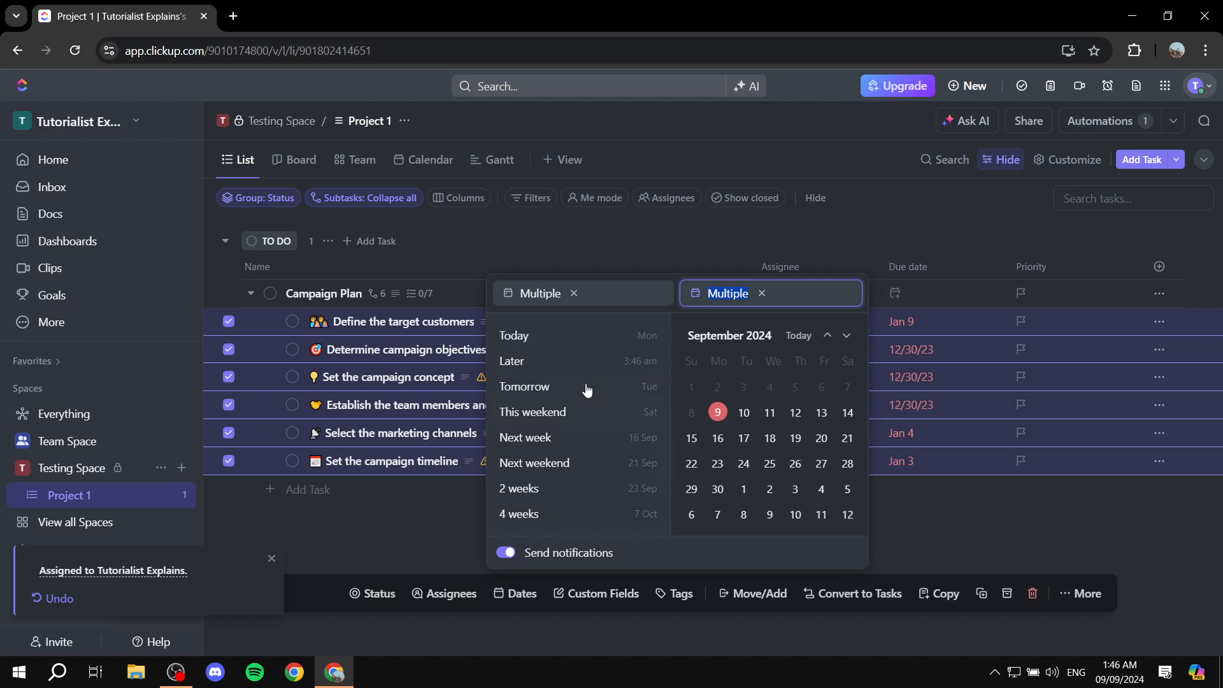
pyautogui.click(552, 388)
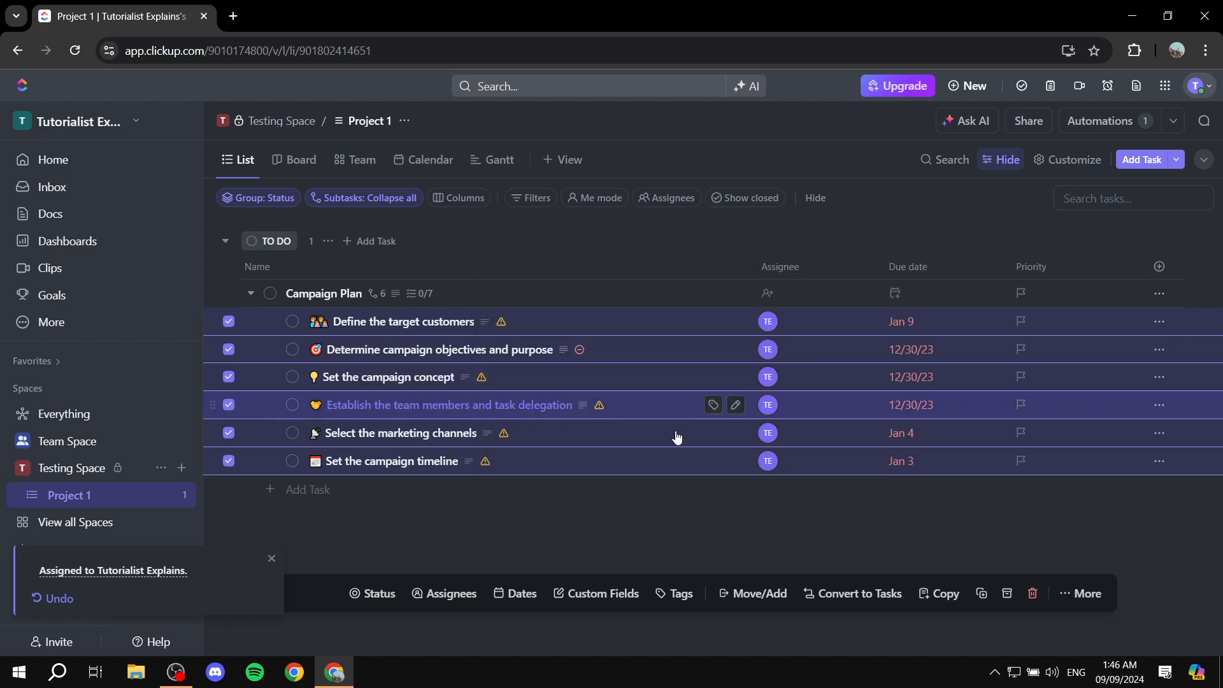